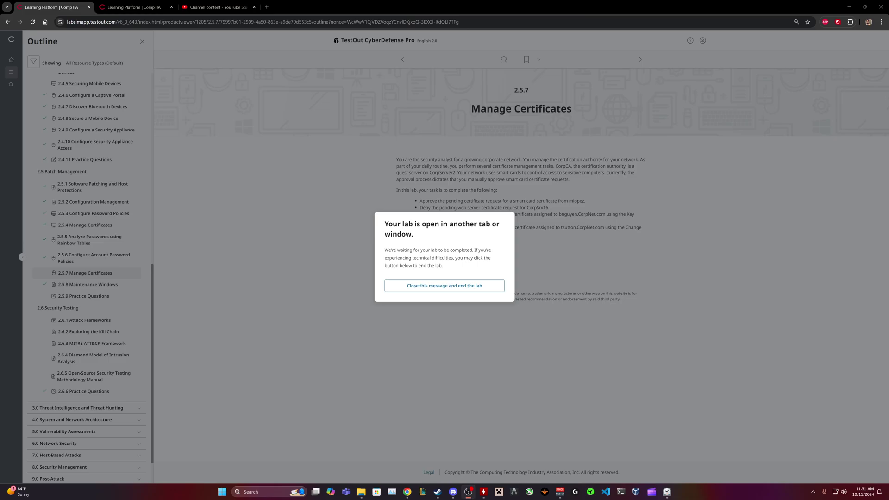
# Step: Switch to the browser tab running the Manage Certificates lab on CorpServer2
pyautogui.click(141, 3)
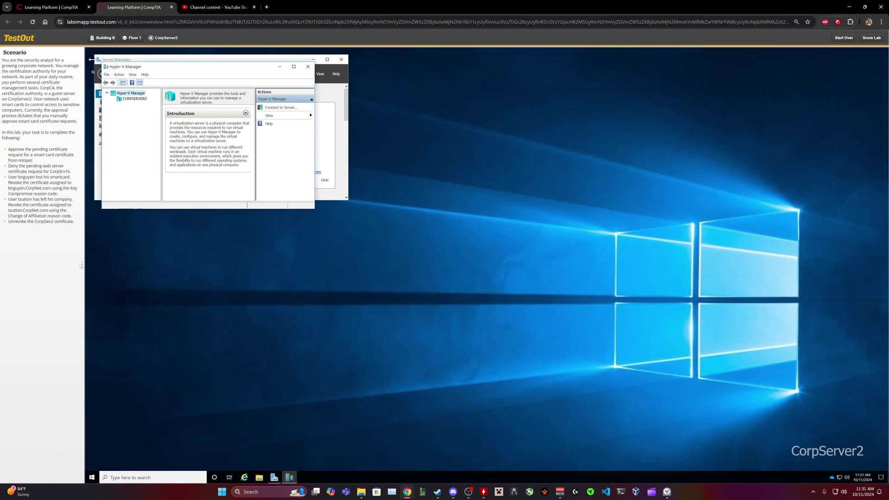
# Step: Move Hyper-V Manager to the right, clear of the Server Manager window
pyautogui.moveTo(250, 68); pyautogui.dragTo(520, 71)
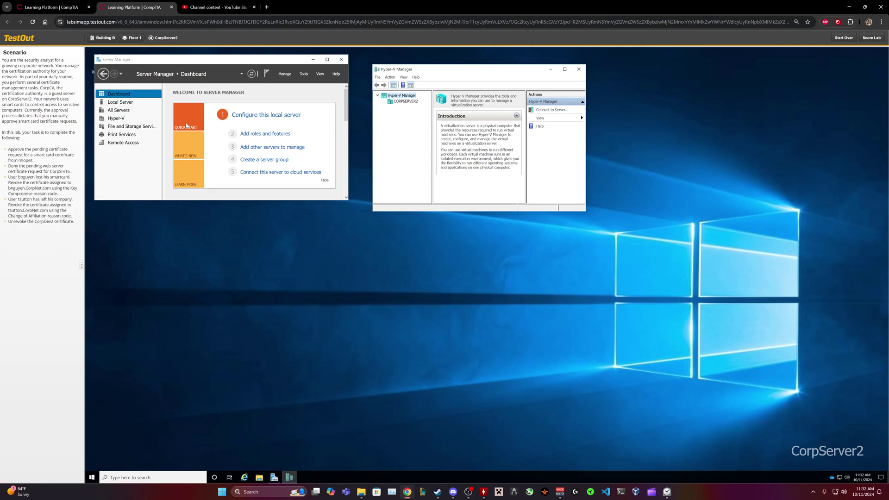
# Step: Connect to the CorpCA virtual machine in a maximized window and show Server Manager's Tools list
pyautogui.click(565, 70)
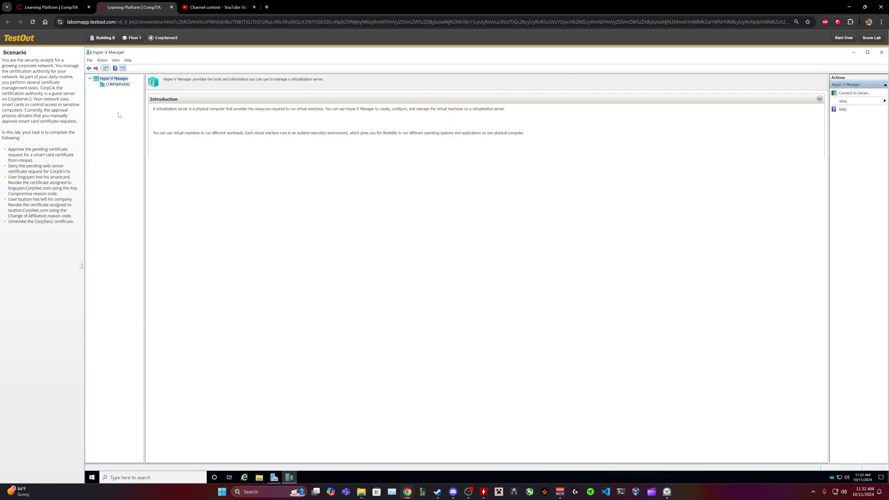
pyautogui.click(118, 84)
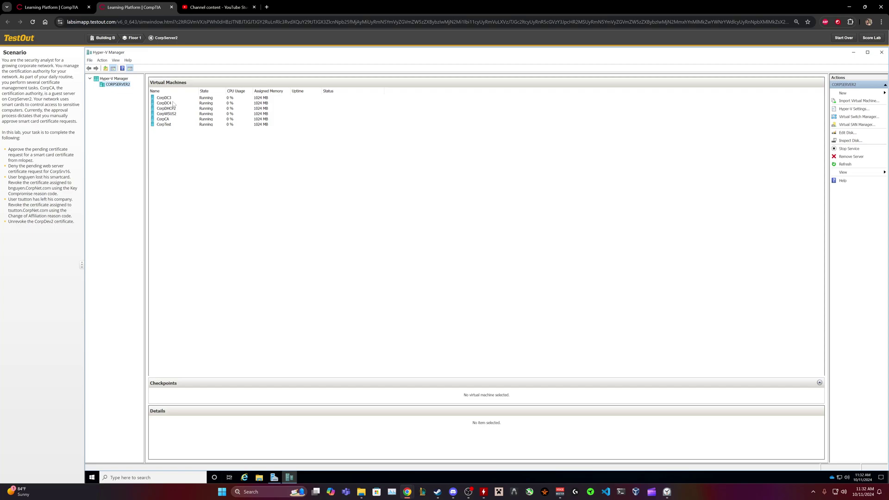
pyautogui.click(166, 119)
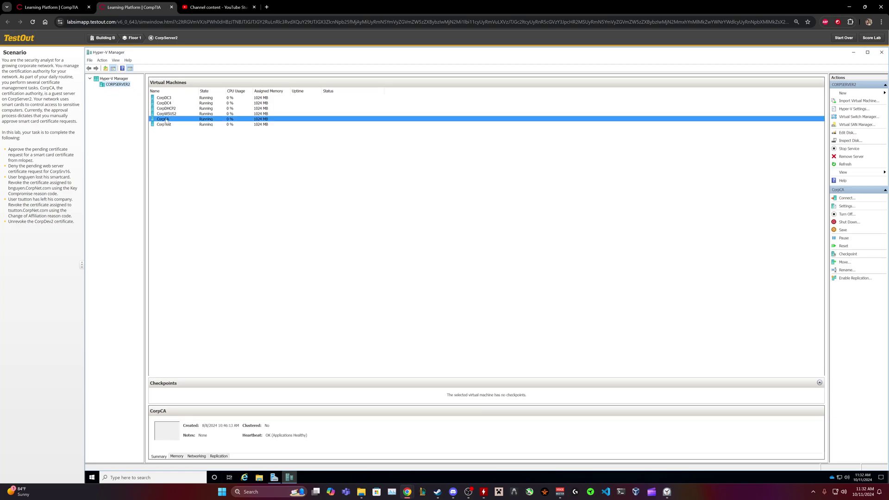
pyautogui.doubleClick(167, 120)
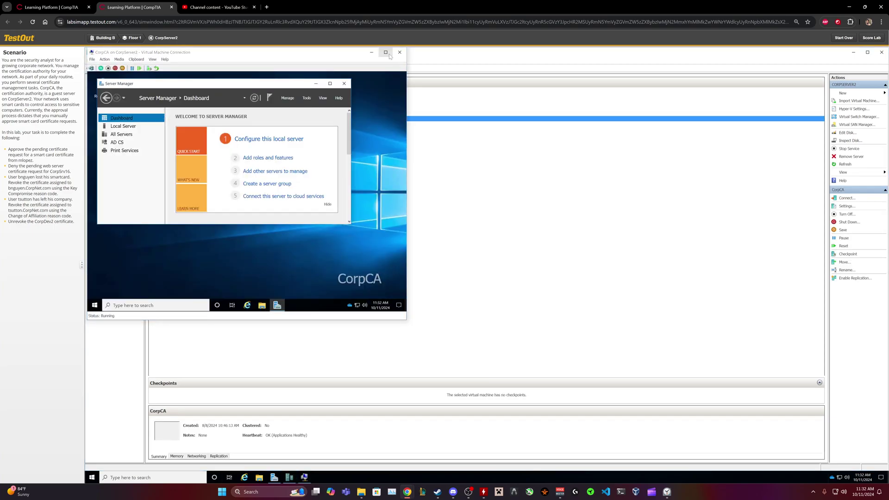
pyautogui.click(387, 52)
pyautogui.click(285, 98)
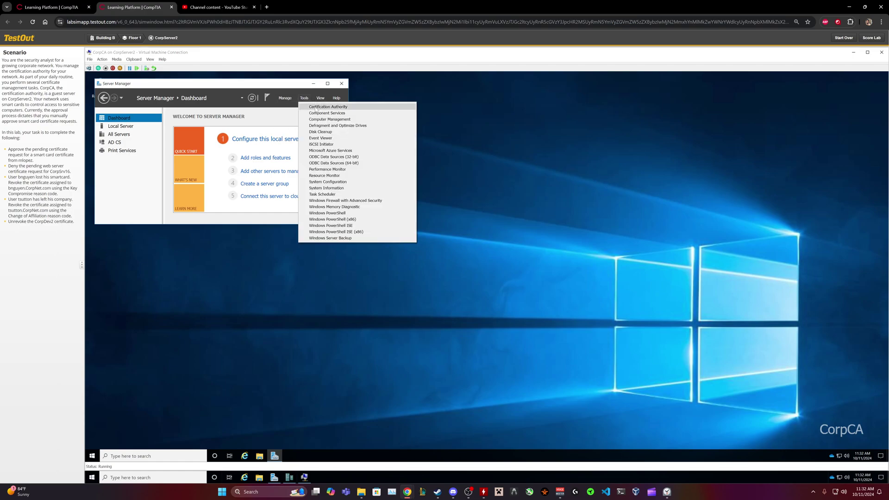
# Step: Launch the Certification Authority console and expand CorpCA-CA to reveal its certificate folders
pyautogui.click(310, 106)
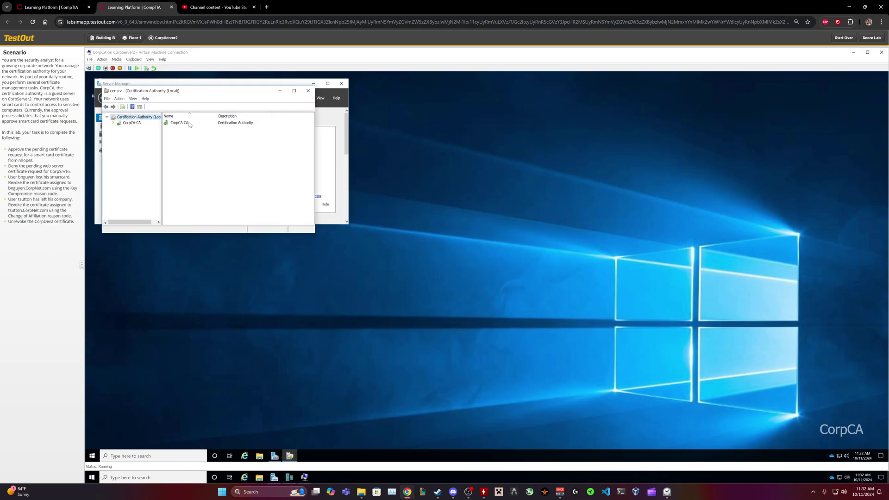
pyautogui.click(132, 123)
pyautogui.click(115, 123)
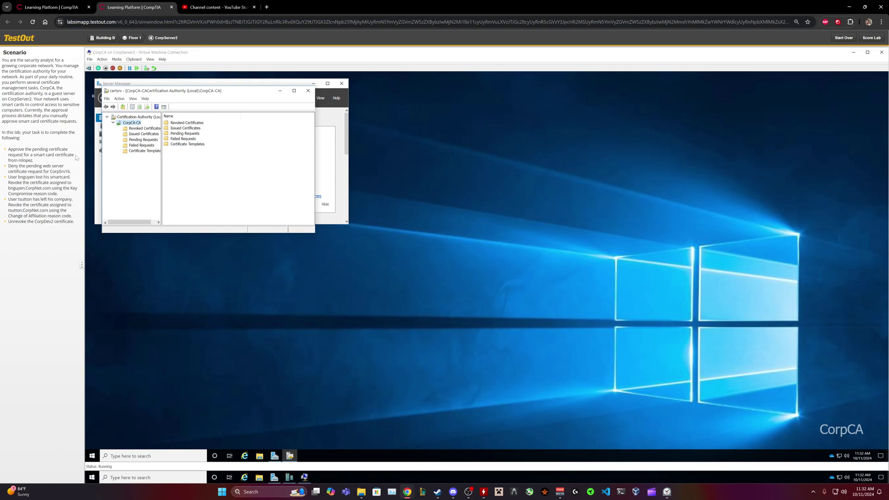
pyautogui.moveTo(19, 161); pyautogui.dragTo(35, 161)
pyautogui.click(191, 127)
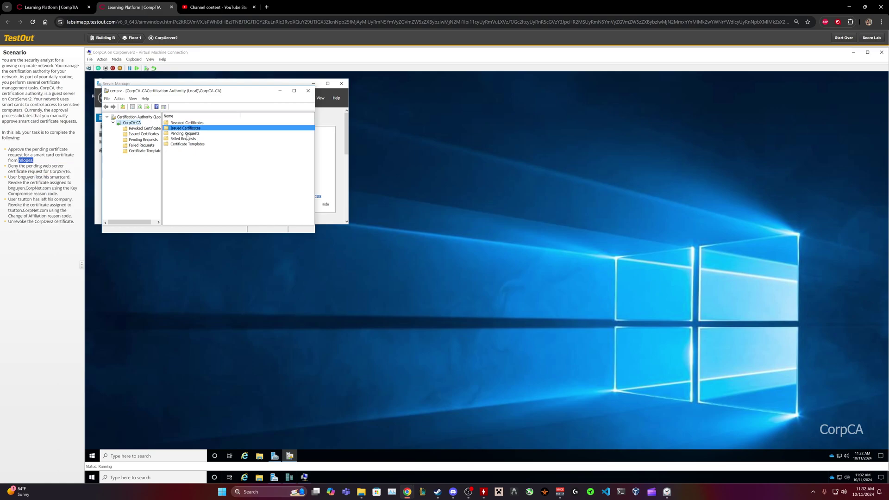
# Step: Issue pending request 9, mlopez's smart card request, leaving request 8 pending
pyautogui.doubleClick(185, 134)
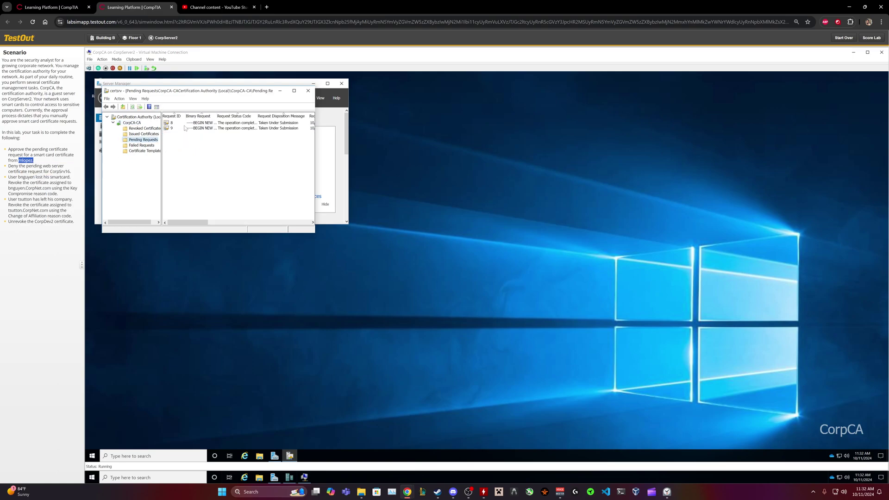
pyautogui.click(187, 123)
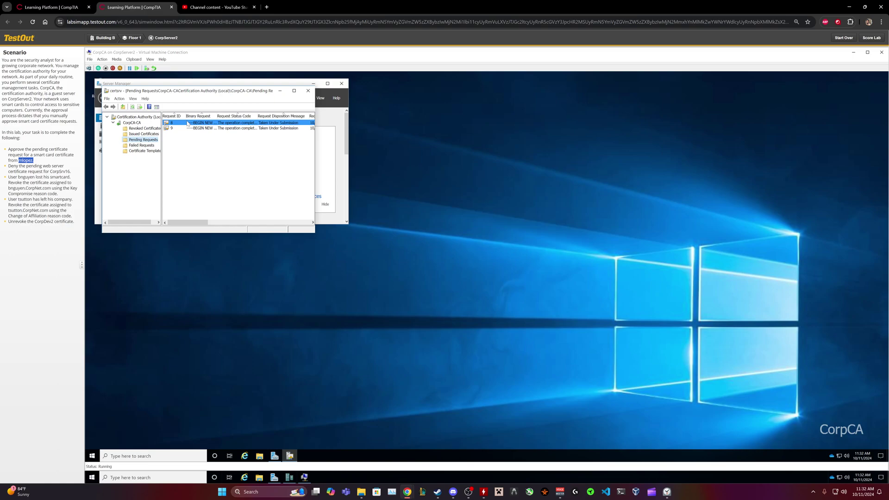
pyautogui.moveTo(181, 222)
pyautogui.mouseDown()
pyautogui.moveTo(241, 227)
pyautogui.moveTo(226, 228)
pyautogui.mouseUp()
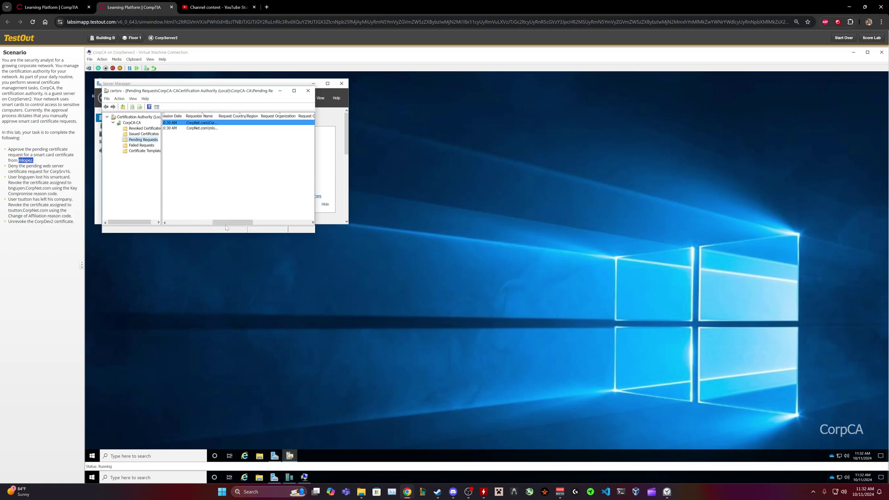
pyautogui.click(209, 130)
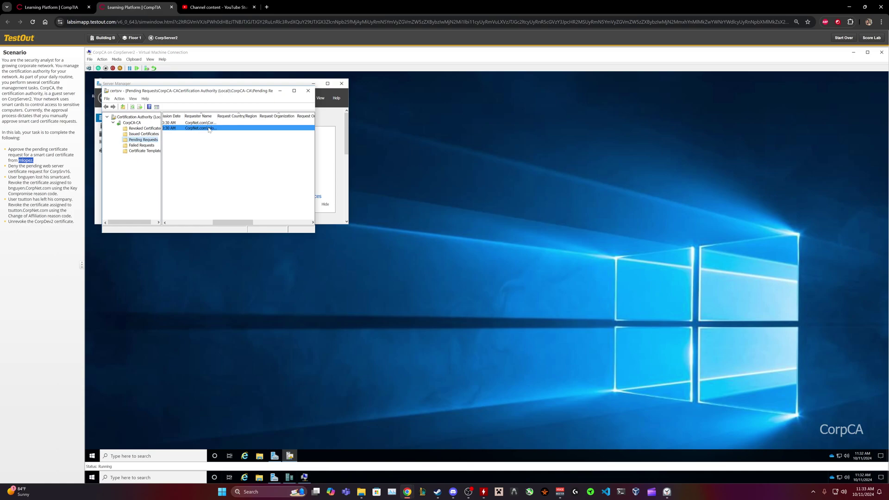
pyautogui.rightClick(209, 130)
pyautogui.click(199, 134)
pyautogui.rightClick(199, 130)
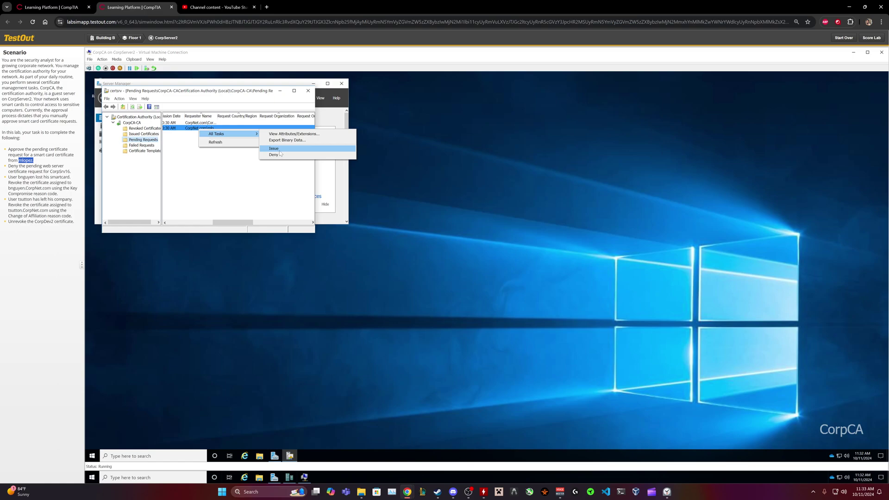
pyautogui.click(279, 149)
pyautogui.moveTo(236, 221); pyautogui.dragTo(191, 221)
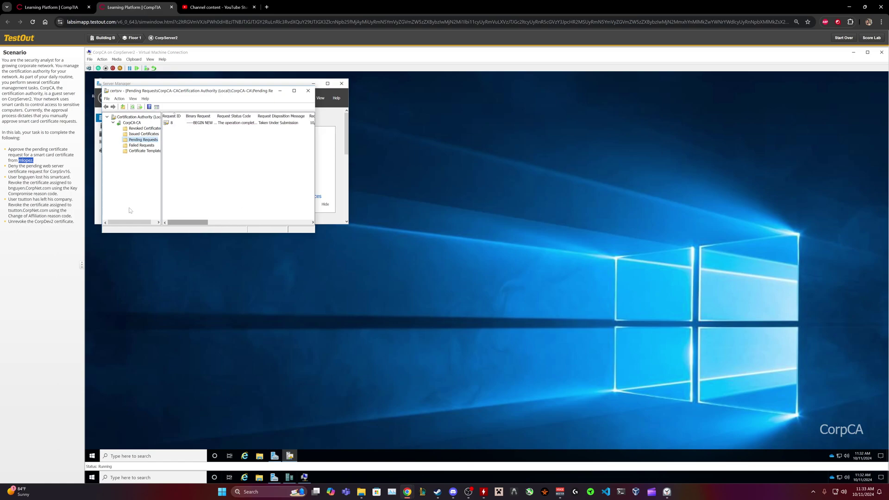
pyautogui.moveTo(9, 166)
pyautogui.mouseDown()
pyautogui.moveTo(40, 167)
pyautogui.moveTo(21, 184)
pyautogui.mouseUp()
# Step: Deny pending request 8, the CorpSrv16 web server request, and confirm
pyautogui.click(17, 190)
pyautogui.click(218, 124)
pyautogui.moveTo(194, 223); pyautogui.dragTo(222, 223)
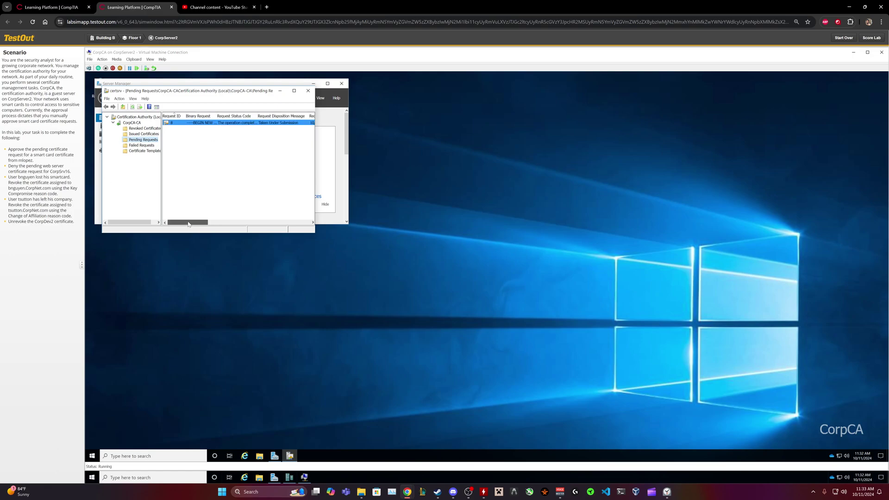
pyautogui.rightClick(270, 125)
pyautogui.moveTo(292, 129)
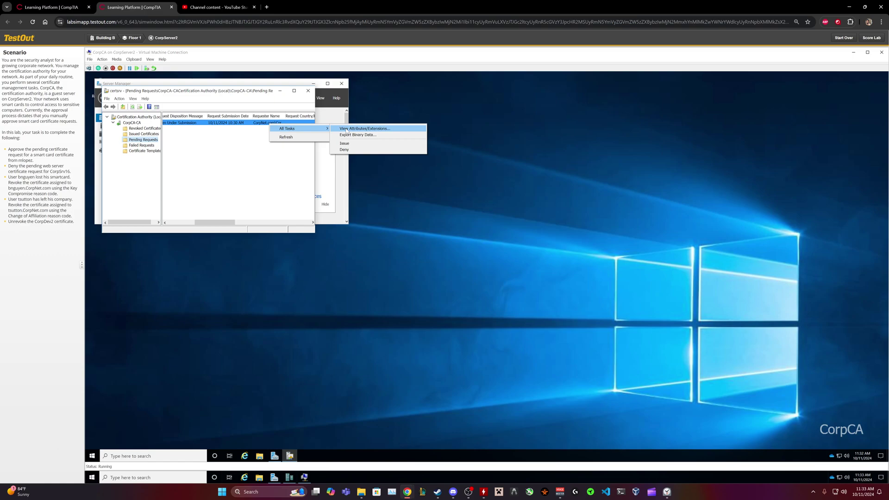
pyautogui.click(343, 150)
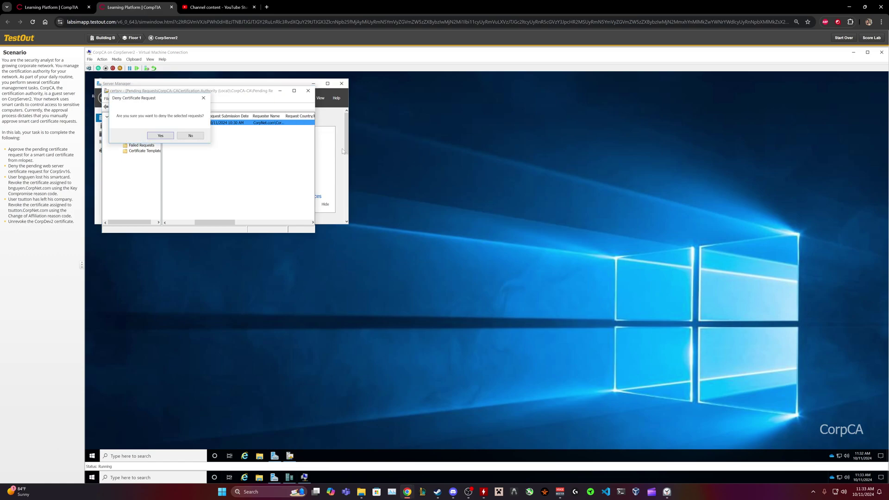
pyautogui.click(163, 136)
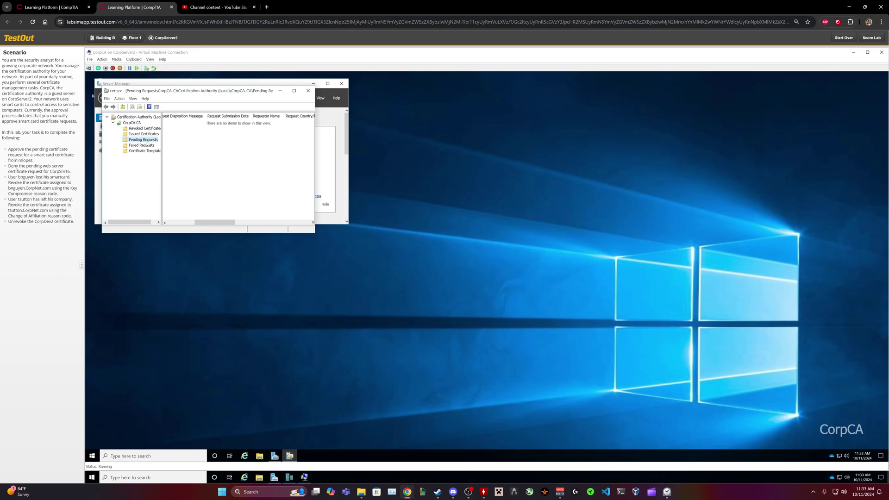
pyautogui.click(141, 134)
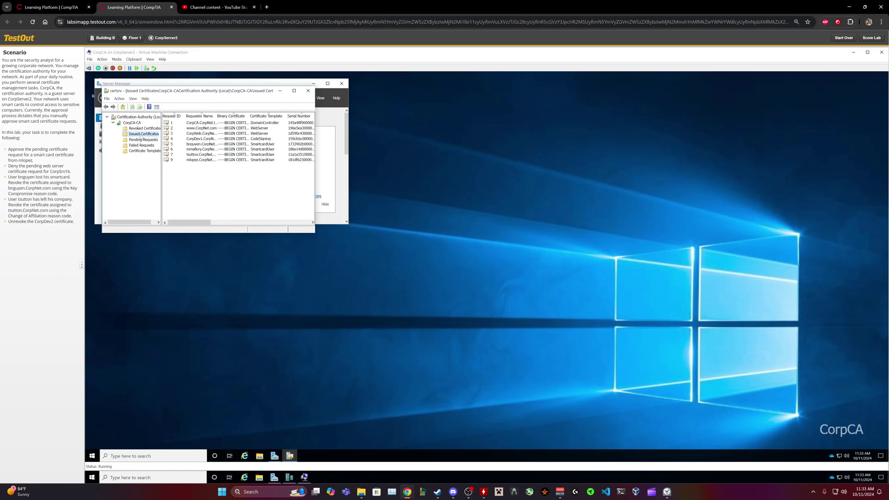
pyautogui.moveTo(191, 222)
pyautogui.mouseDown()
pyautogui.moveTo(202, 223)
pyautogui.moveTo(192, 223)
pyautogui.mouseUp()
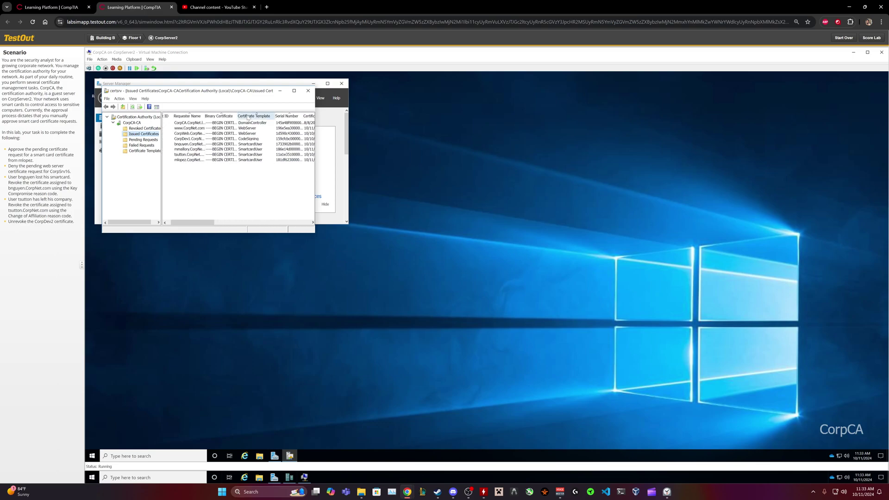
pyautogui.click(245, 144)
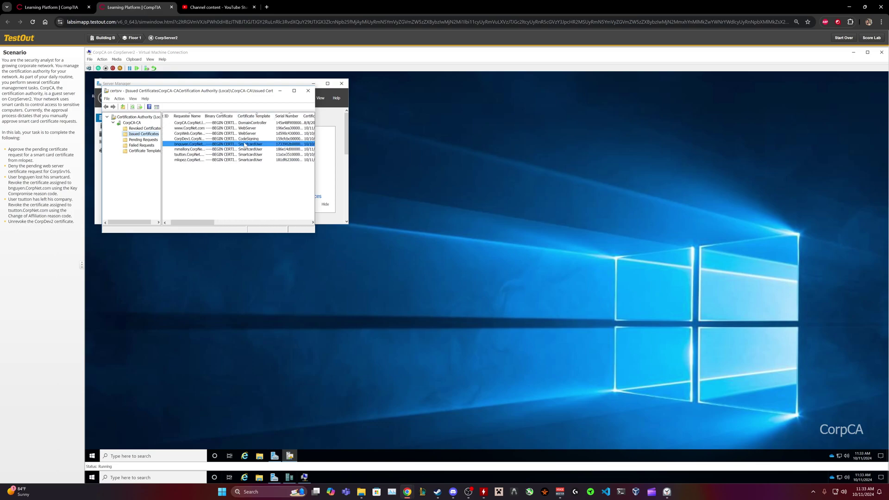
pyautogui.rightClick(180, 144)
pyautogui.moveTo(199, 155)
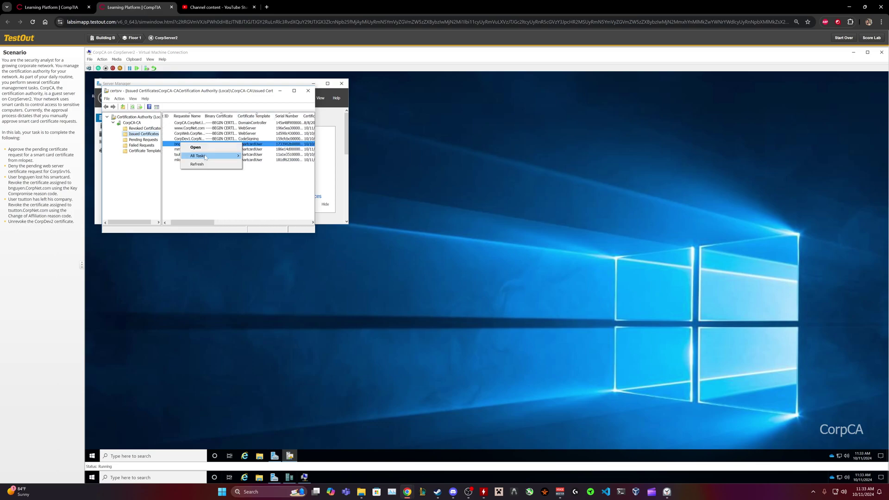
pyautogui.click(272, 170)
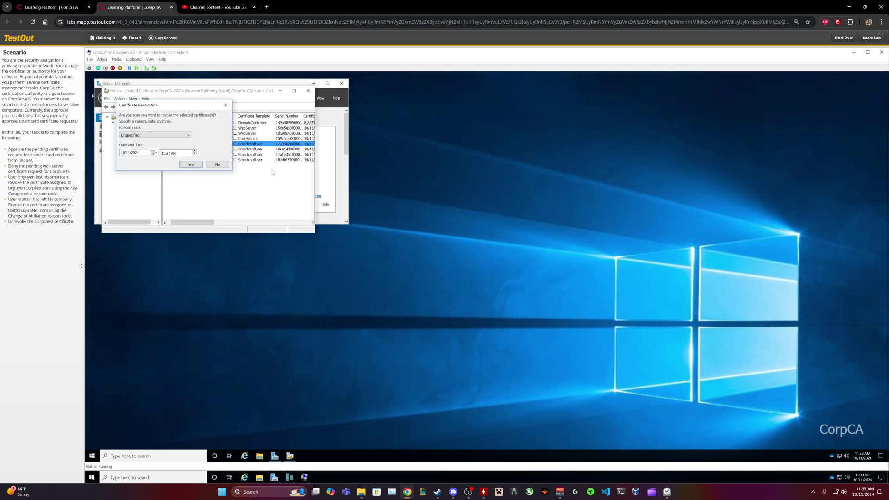
pyautogui.click(176, 135)
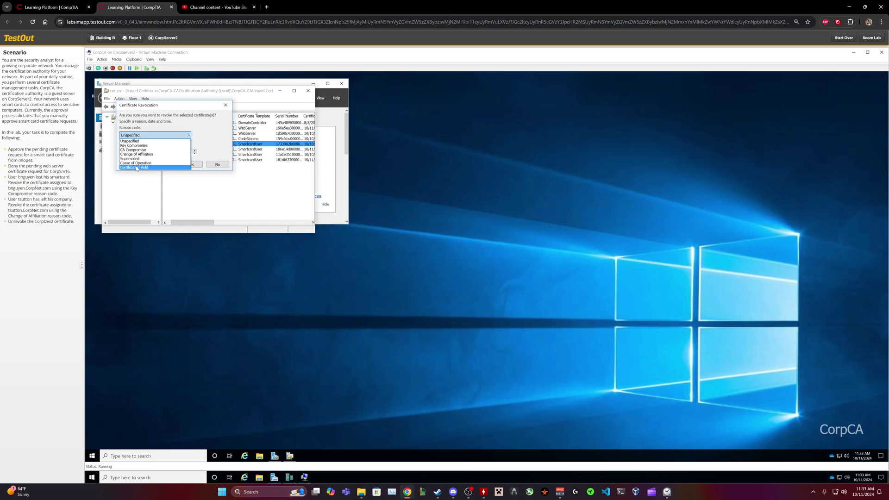
pyautogui.click(137, 162)
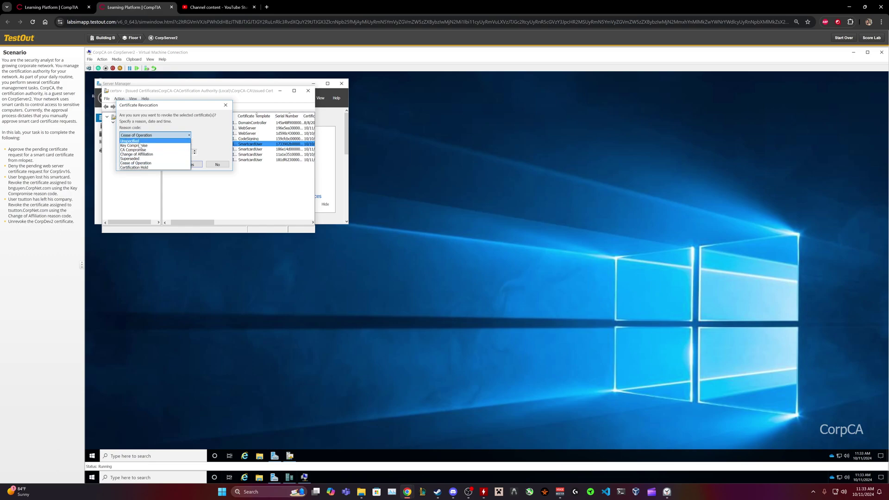
pyautogui.click(142, 145)
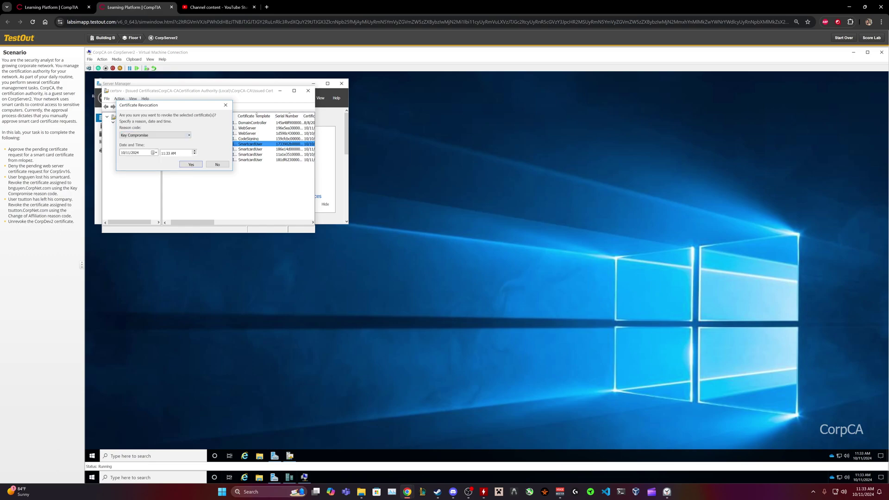
pyautogui.click(188, 165)
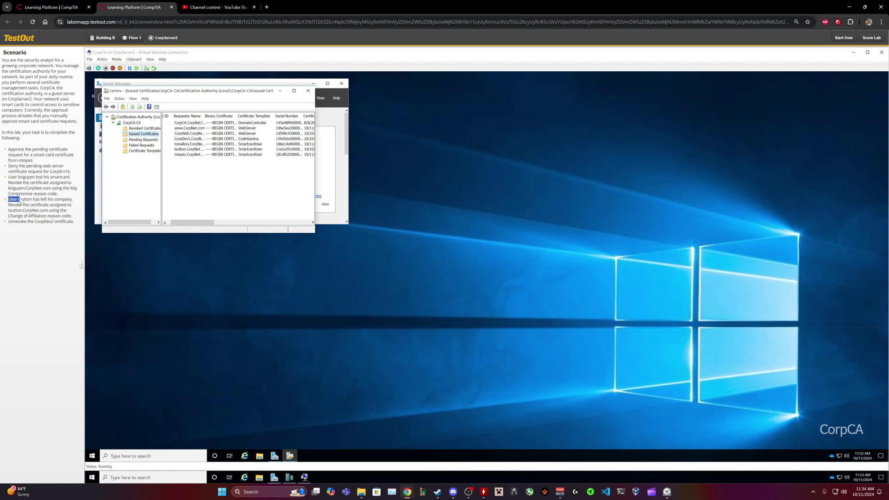
pyautogui.moveTo(13, 201); pyautogui.dragTo(31, 221)
pyautogui.click(36, 223)
pyautogui.rightClick(182, 148)
pyautogui.moveTo(201, 162)
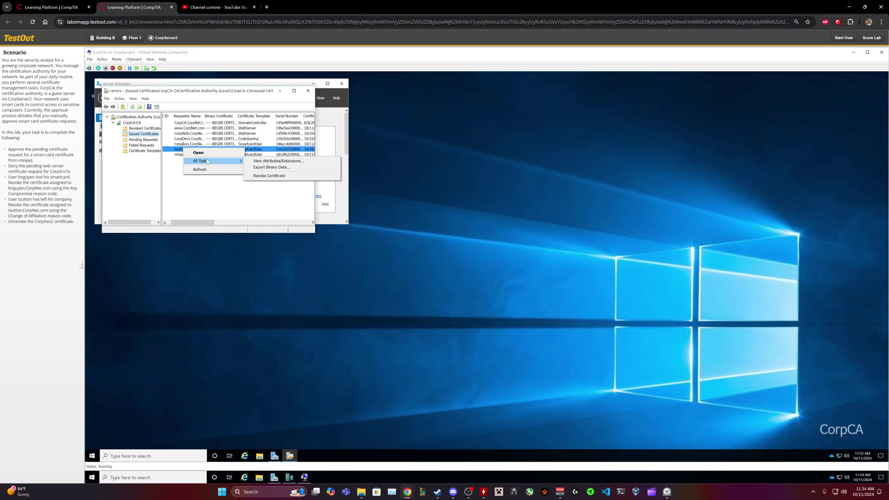
pyautogui.click(276, 176)
pyautogui.click(163, 142)
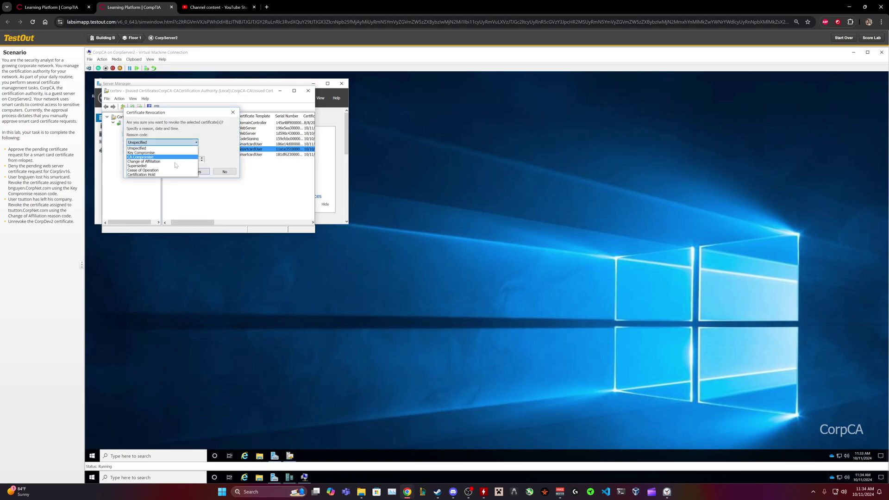
pyautogui.click(164, 161)
pyautogui.click(198, 173)
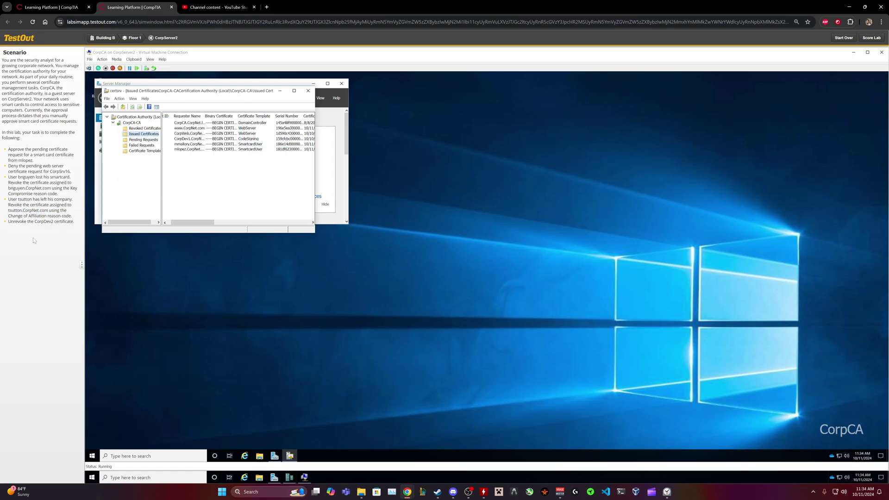
# Step: Unrevoke the on-hold CorpDev2 certificate from the Revoked Certificates list
pyautogui.click(141, 129)
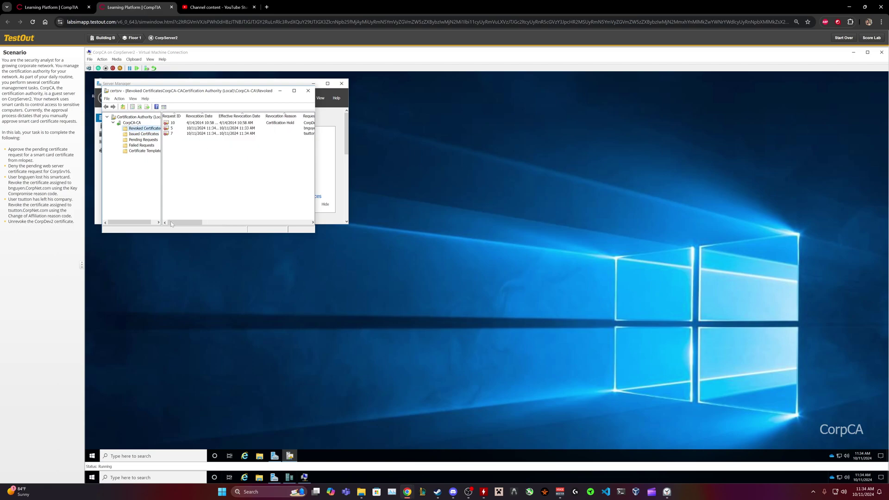
pyautogui.moveTo(172, 224); pyautogui.dragTo(197, 223)
pyautogui.click(216, 124)
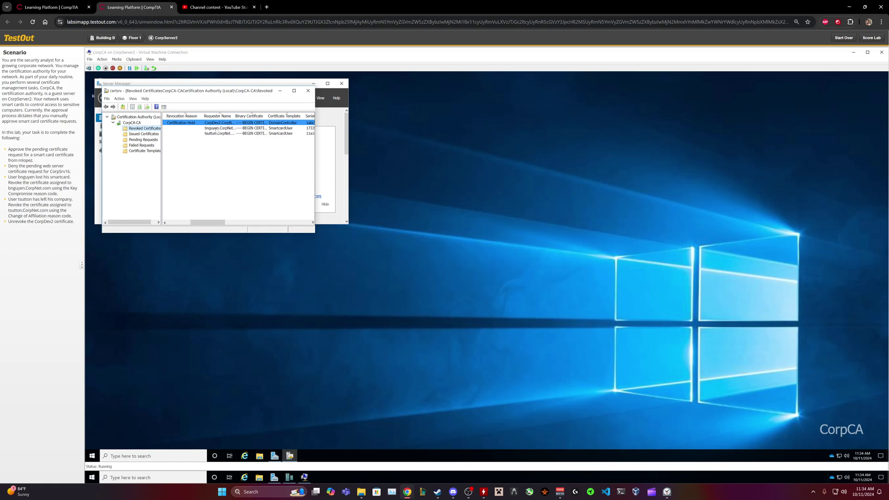
pyautogui.rightClick(215, 125)
pyautogui.moveTo(233, 136)
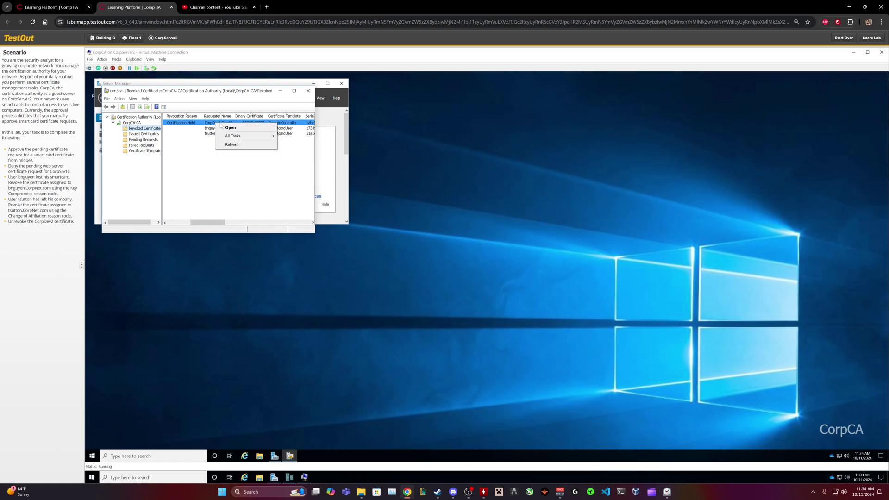
pyautogui.click(307, 151)
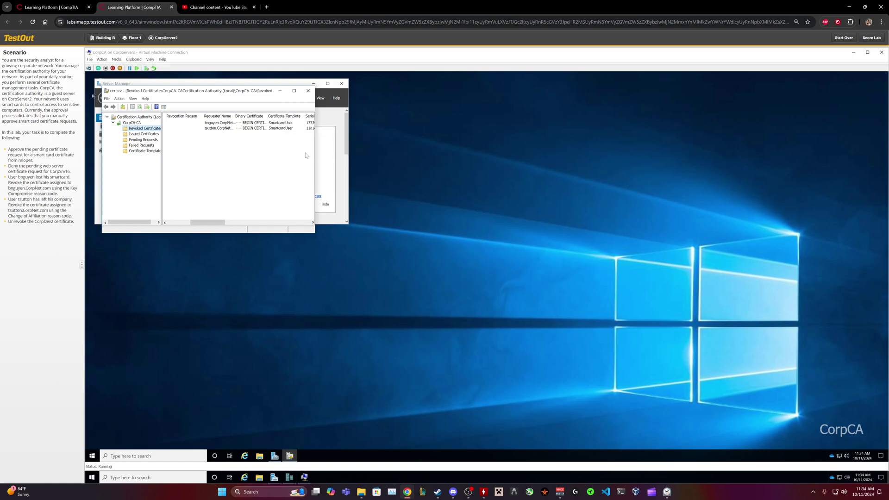
pyautogui.hscroll(-3, 224, 200)
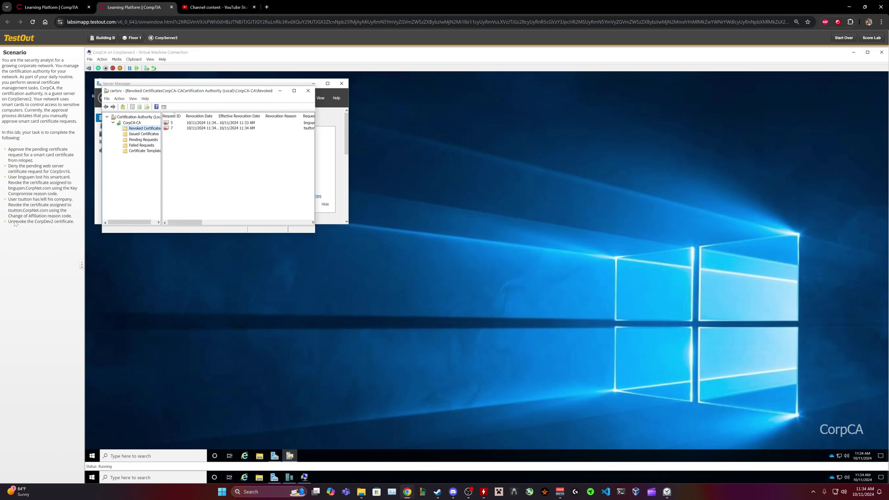
pyautogui.moveTo(10, 221); pyautogui.dragTo(63, 223)
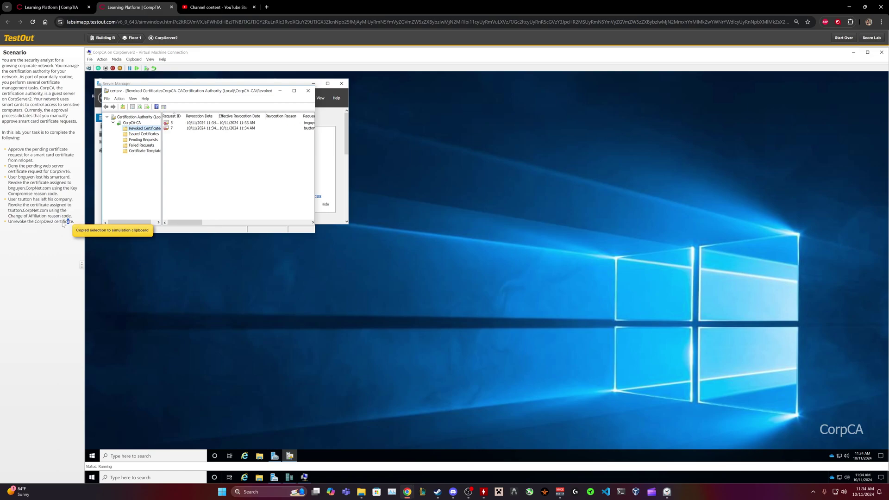
# Step: Score the lab for a 4/4 report, then return to the Manage Certificates course tab
pyautogui.click(869, 38)
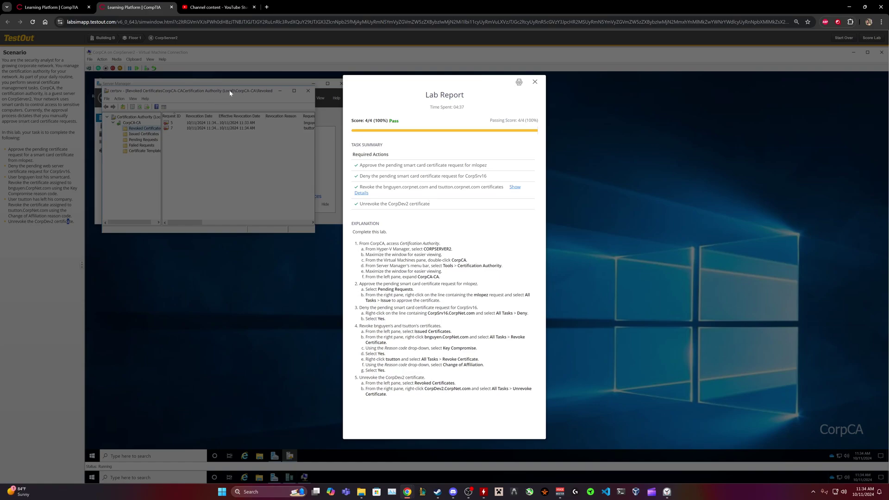
pyautogui.click(66, 6)
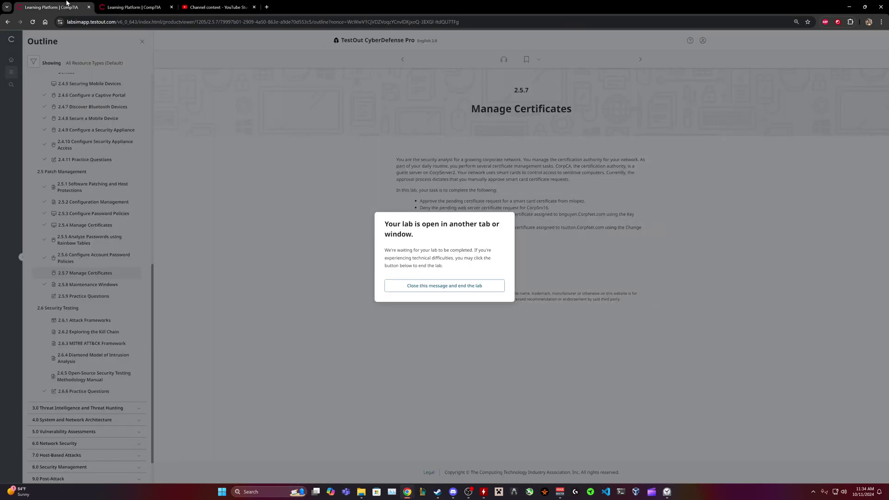